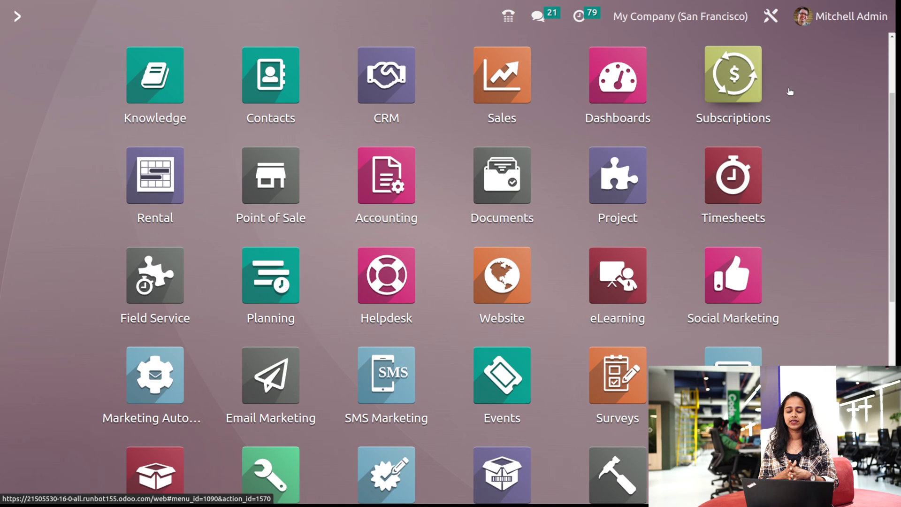
Step: Open the Sales app and its Configuration menu to reach Settings
left_click(498, 65)
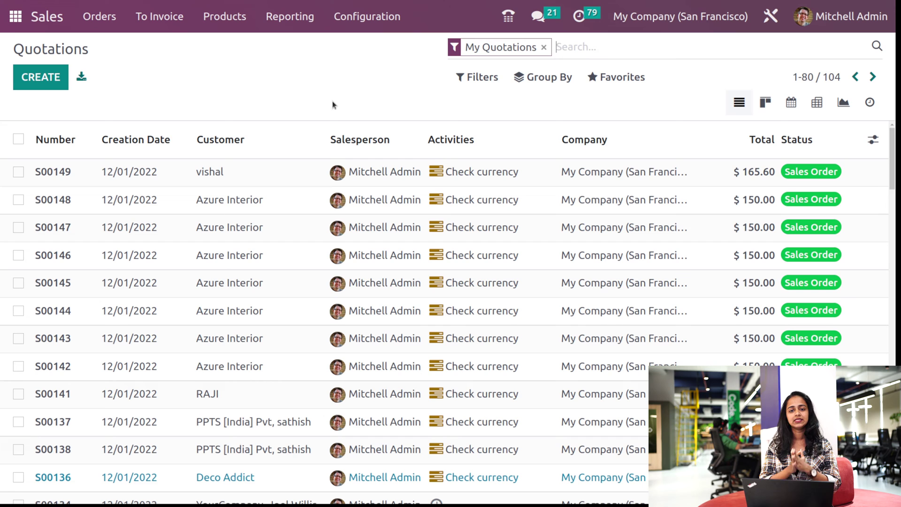
left_click(368, 14)
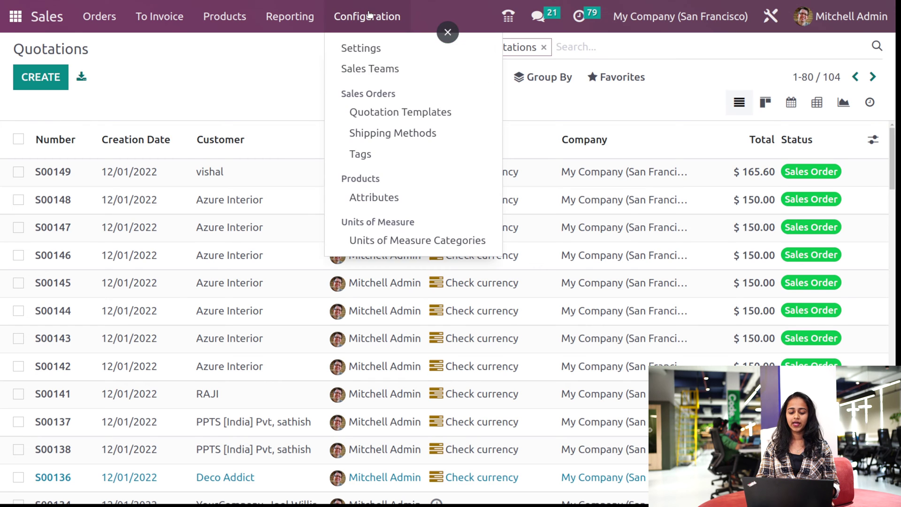
Step: In Sales settings, enable Quotation Templates and Quotation Builder under Quotations & Orders
left_click(360, 49)
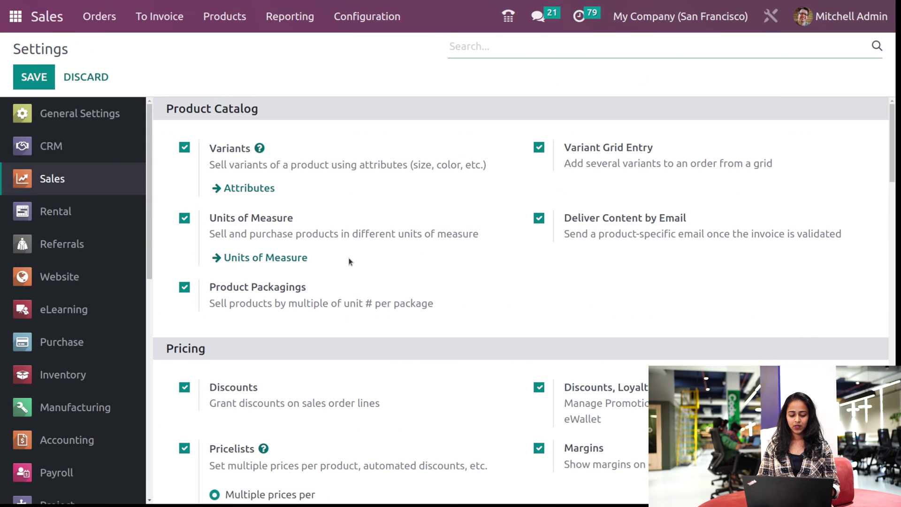
scroll(355, 294, "down", 10)
scroll(355, 295, "up", 1)
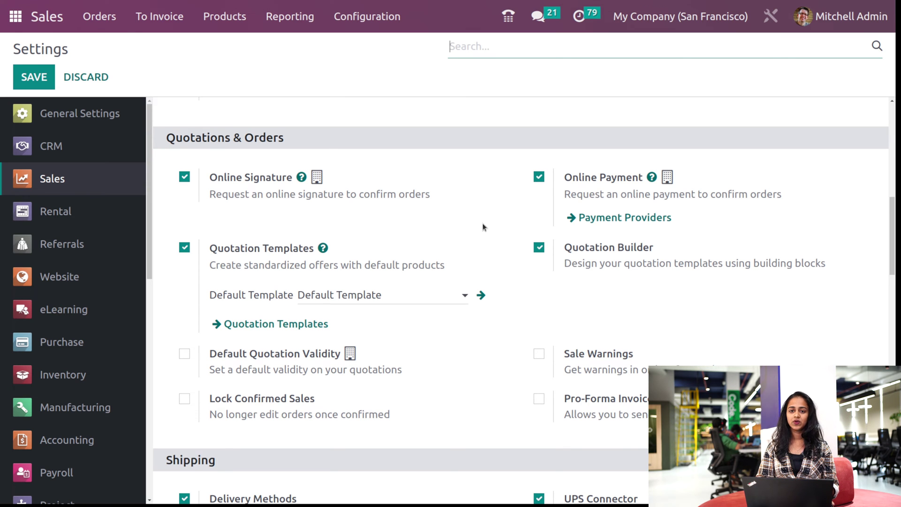
scroll(378, 249, "down", 9)
scroll(379, 250, "up", 10)
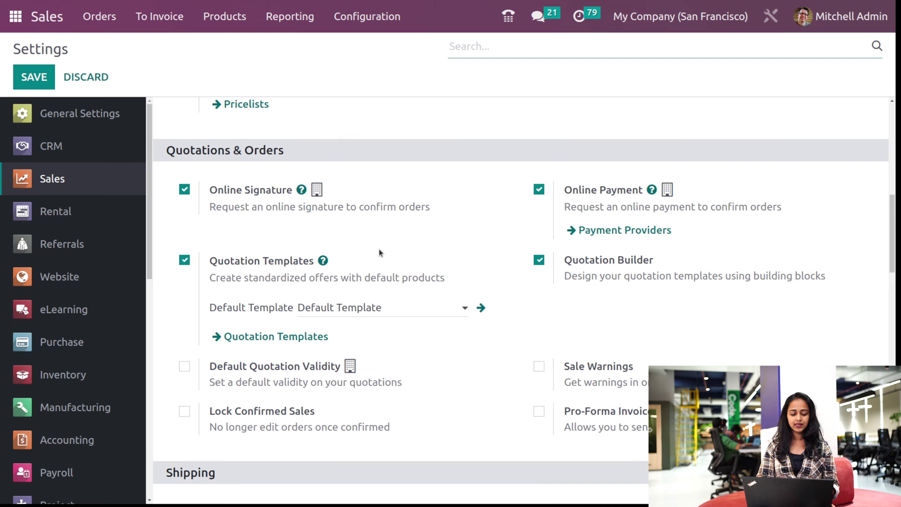
left_click(375, 31)
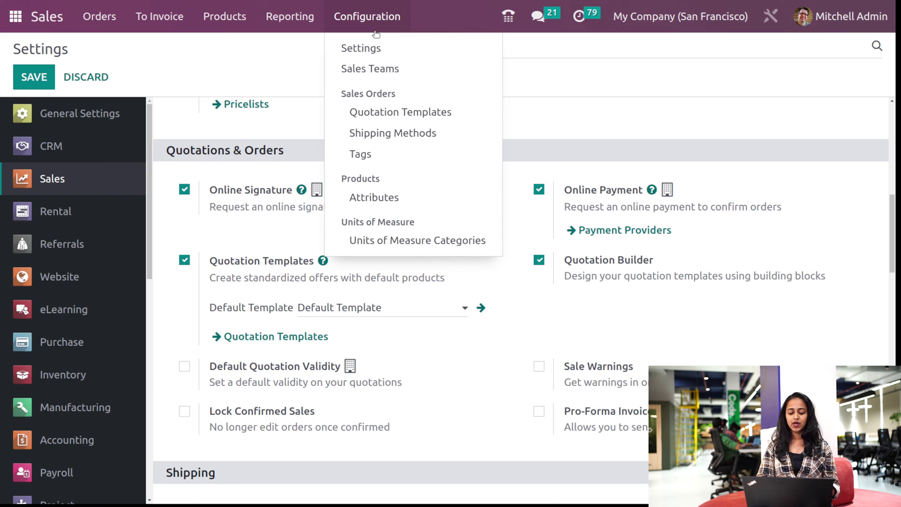
Step: Go to Quotation Templates and start a new blank template
left_click(426, 115)
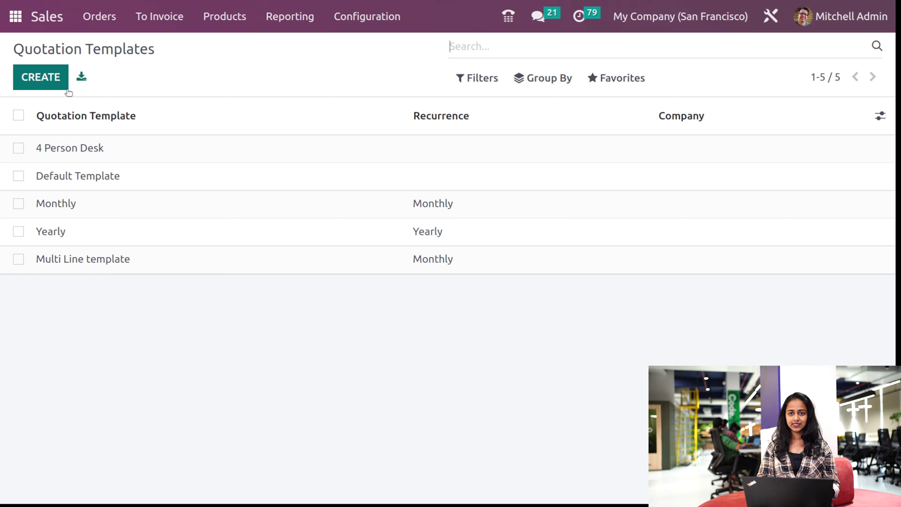
left_click(53, 84)
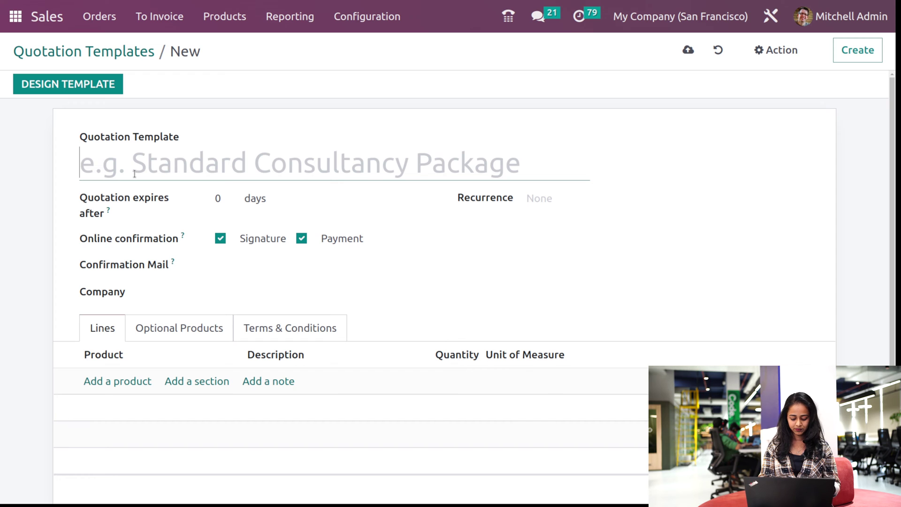
Step: Name the template 'new temp', leaving Recurrence and Confirmation Mail empty
type("new temp")
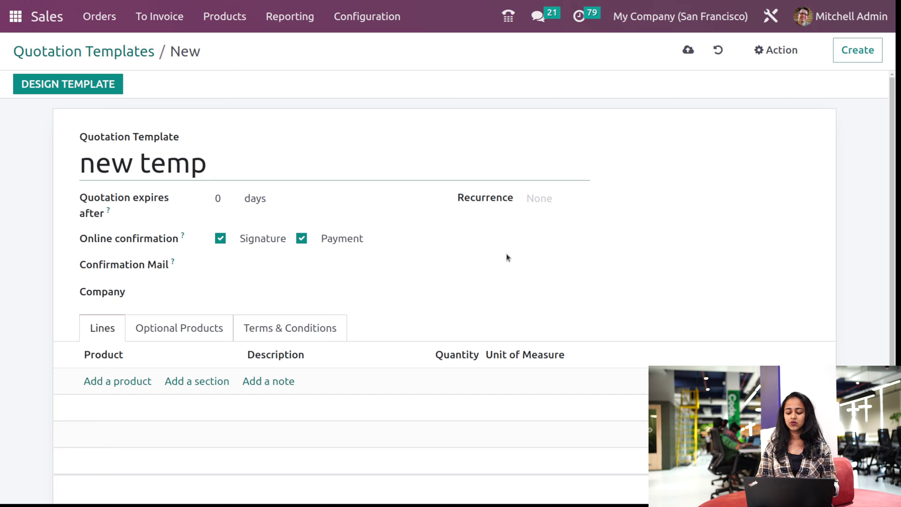
left_click(561, 198)
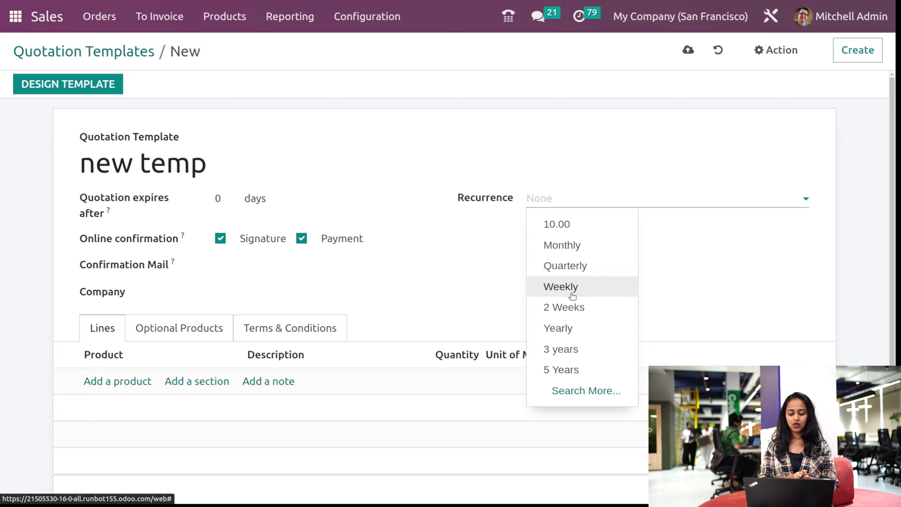
left_click(433, 294)
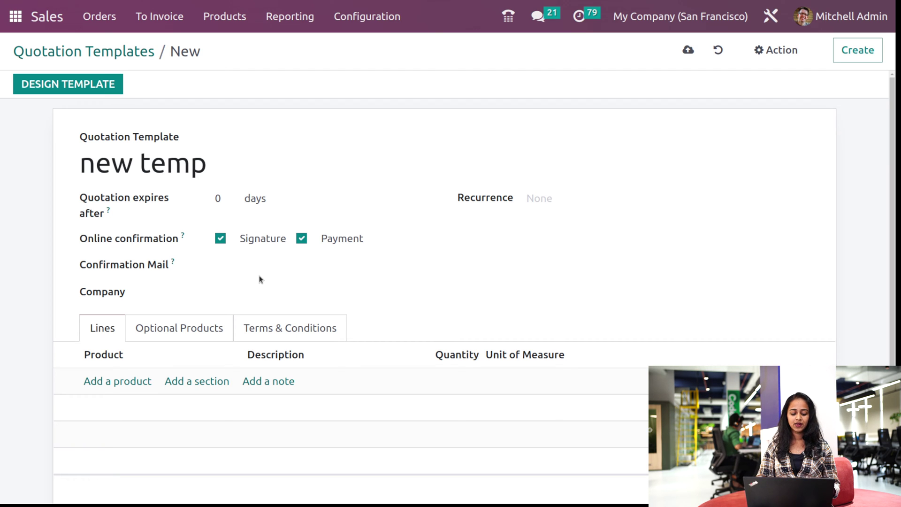
left_click(261, 262)
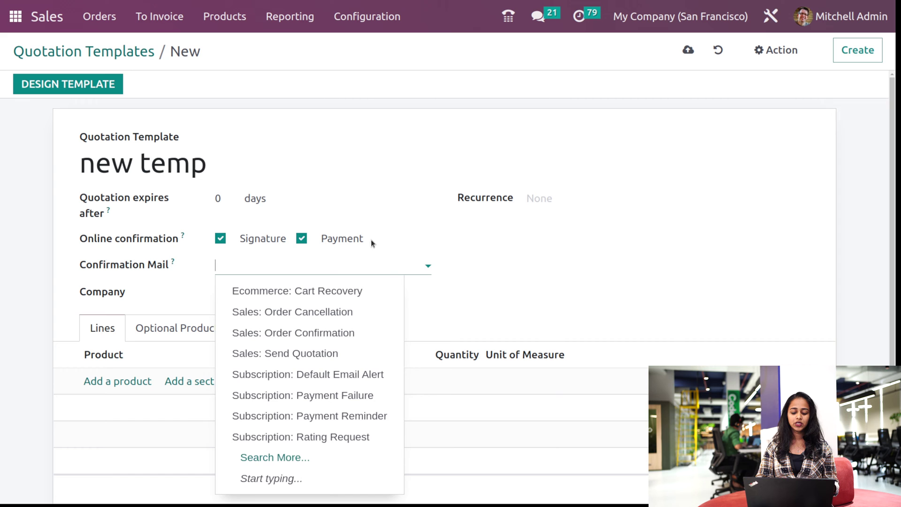
left_click(497, 251)
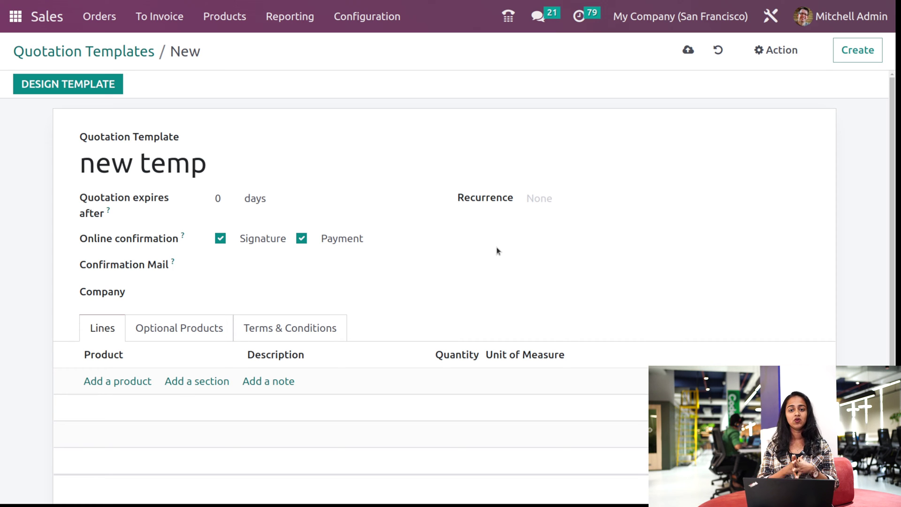
Step: Add Whiteboard Pen, Customizable Desk (Custom, Black) and Simple Pen lines, then save the template
left_click(123, 382)
scroll(218, 392, "down", 1)
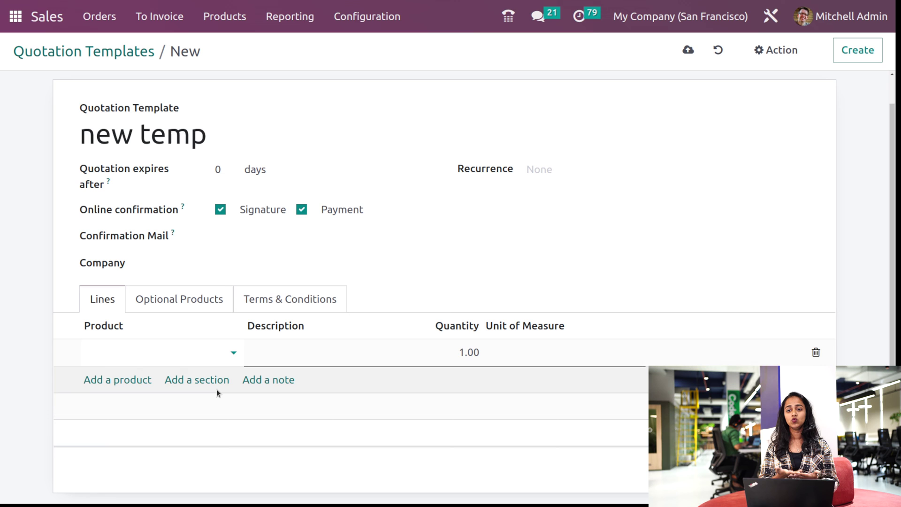
left_click(190, 355)
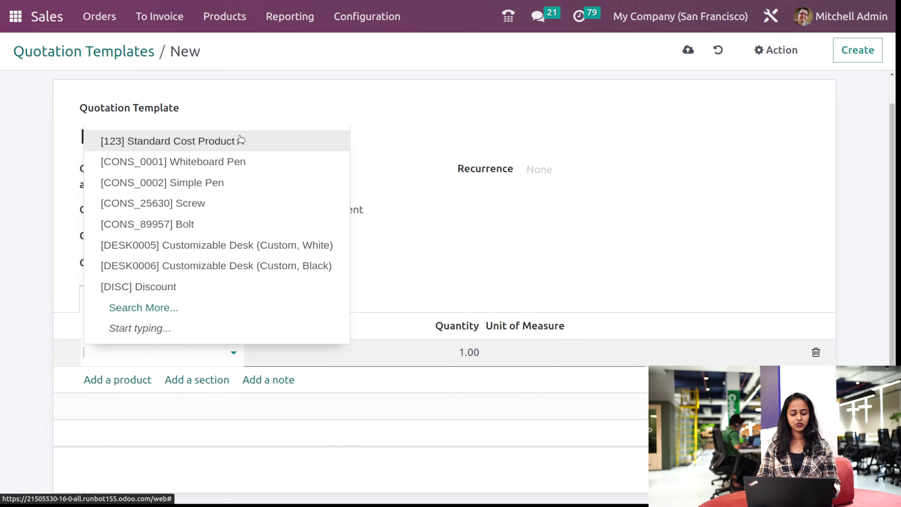
key("Escape")
left_click(143, 380)
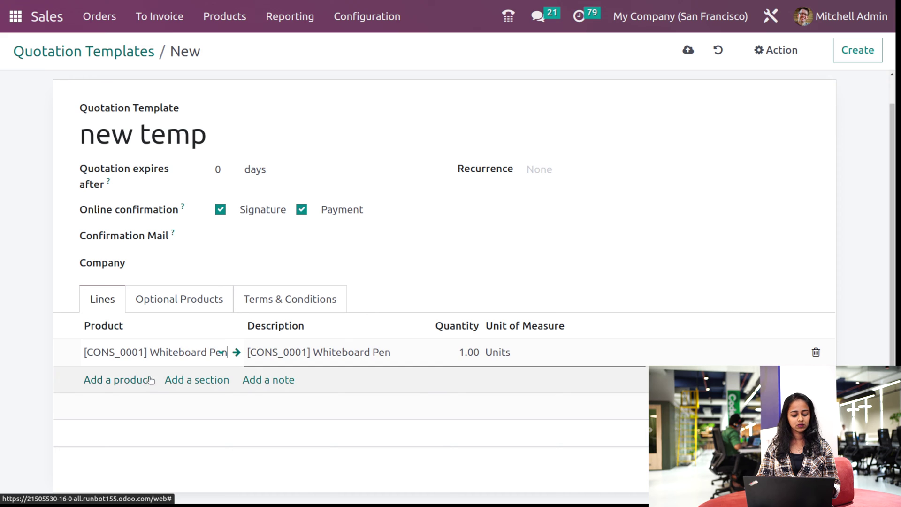
left_click(134, 375)
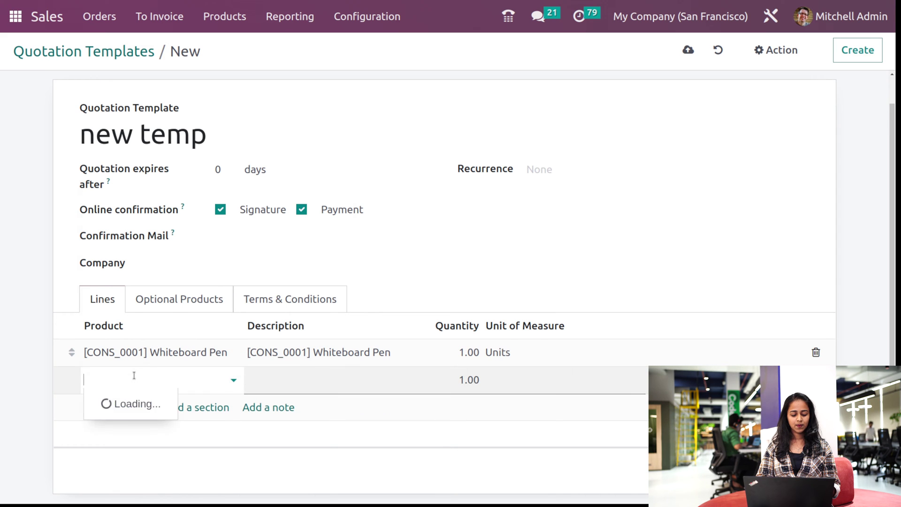
key("Escape")
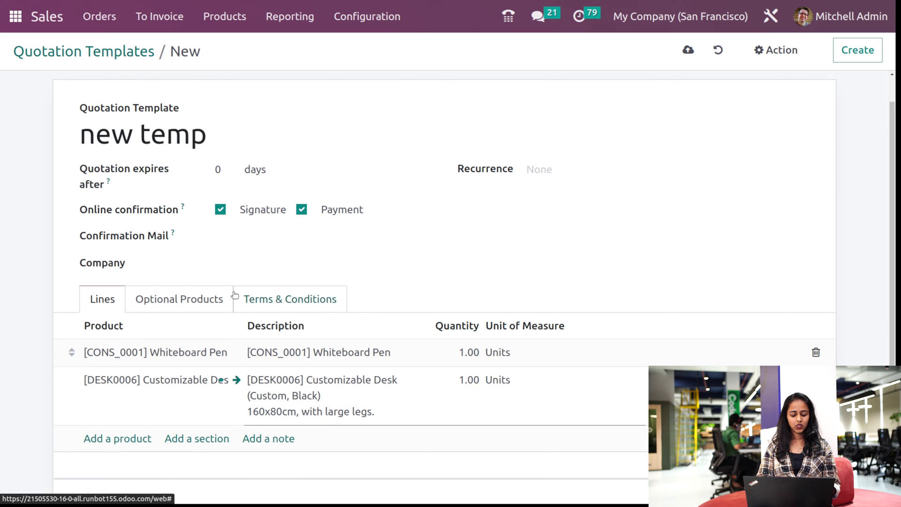
left_click(136, 438)
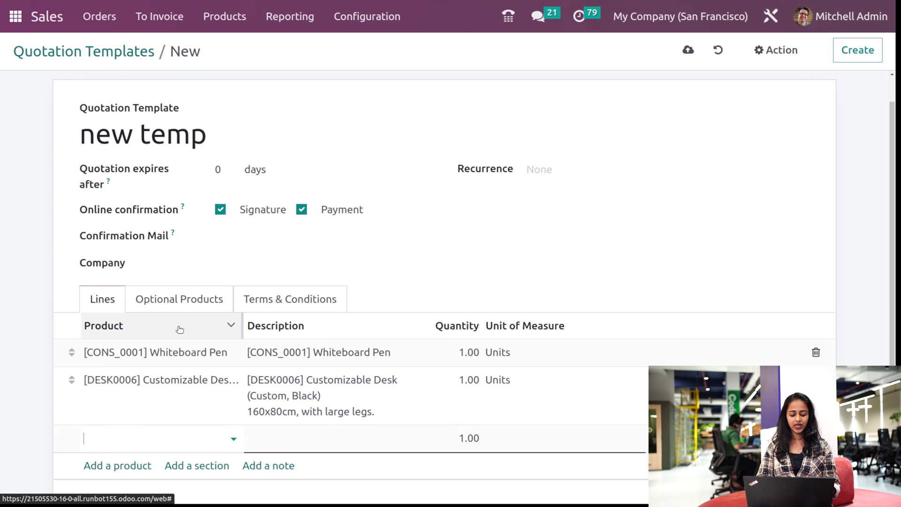
left_click(178, 435)
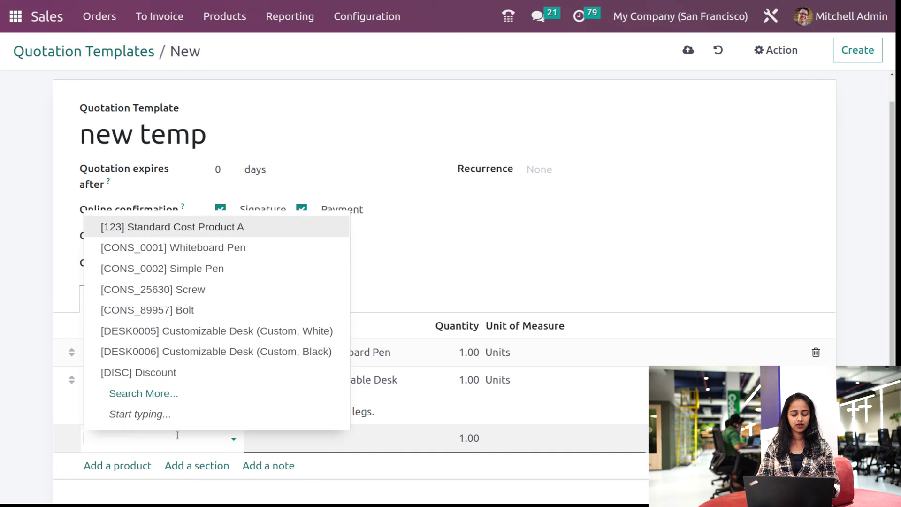
left_click(227, 271)
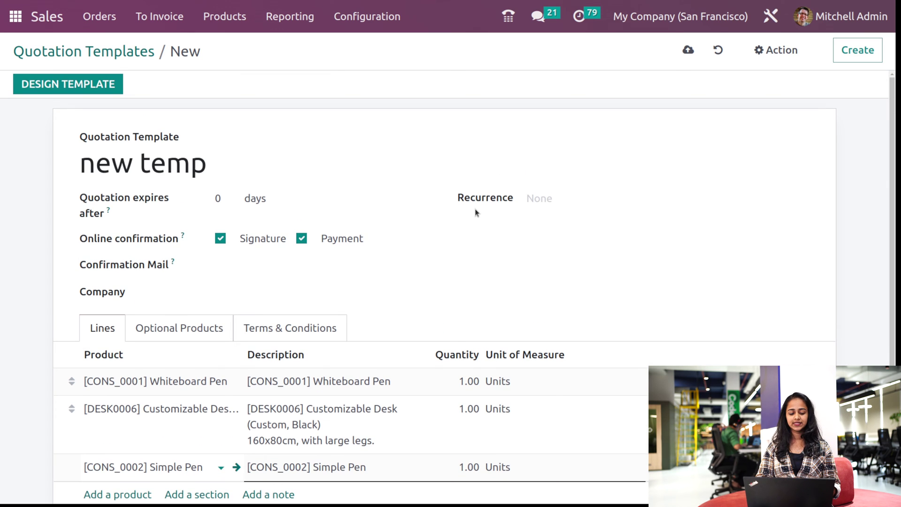
left_click(694, 51)
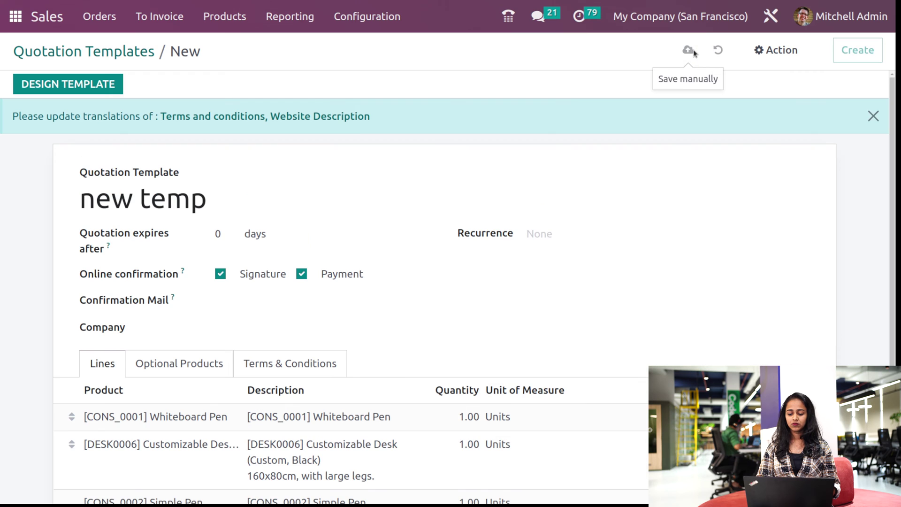
Step: Dismiss the translation reminder and open the template's Design Template page
left_click(874, 117)
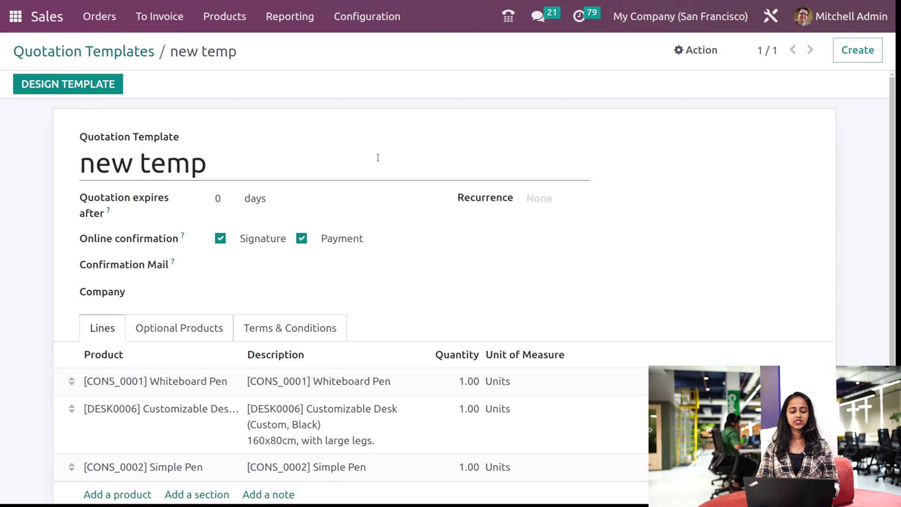
left_click(116, 84)
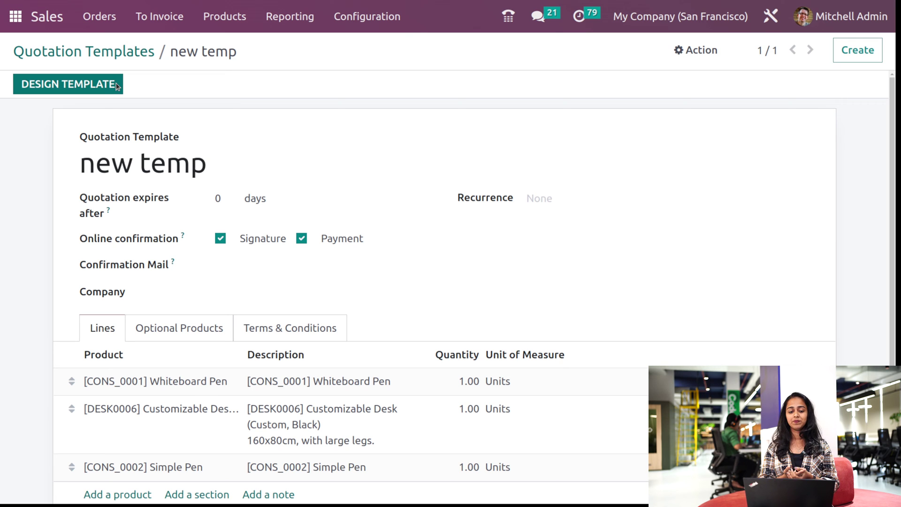
left_click(87, 87)
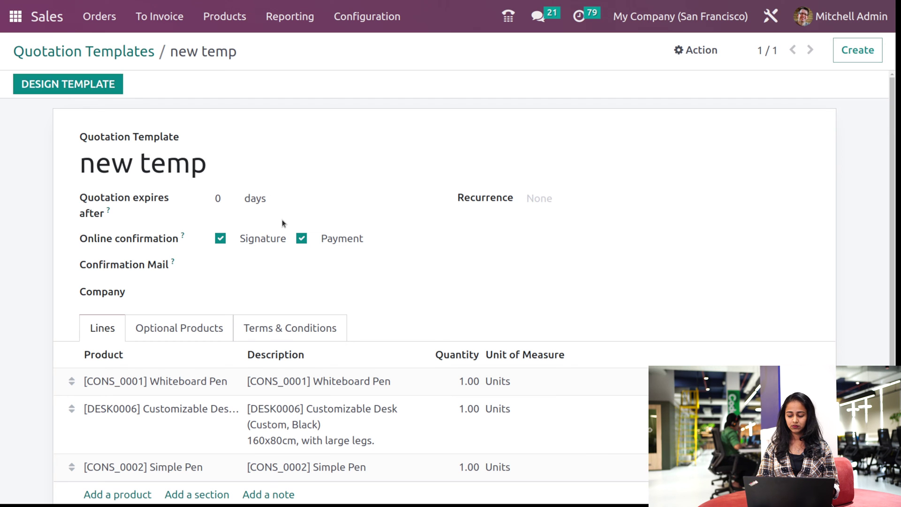
Step: Look over the template preview and switch to the master template via 'or edit master'
scroll(281, 218, "down", 2)
scroll(281, 218, "up", 2)
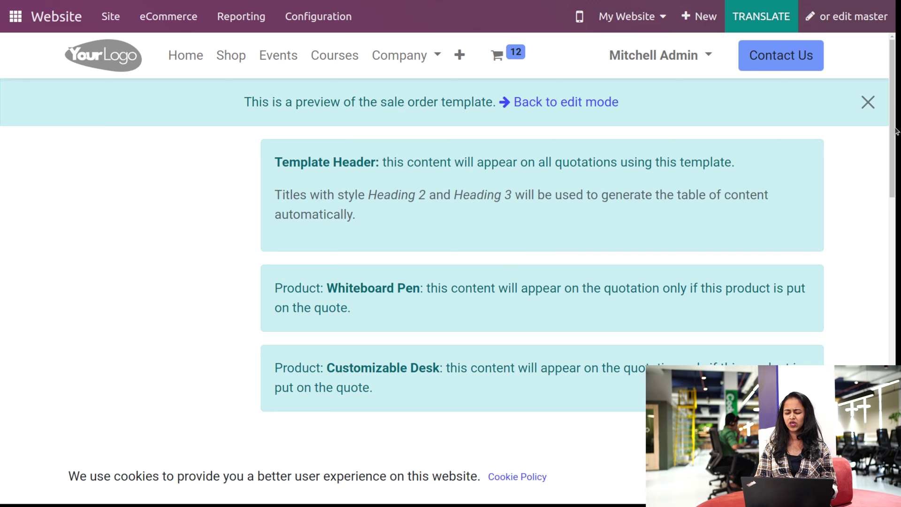
scroll(872, 98, "down", 3)
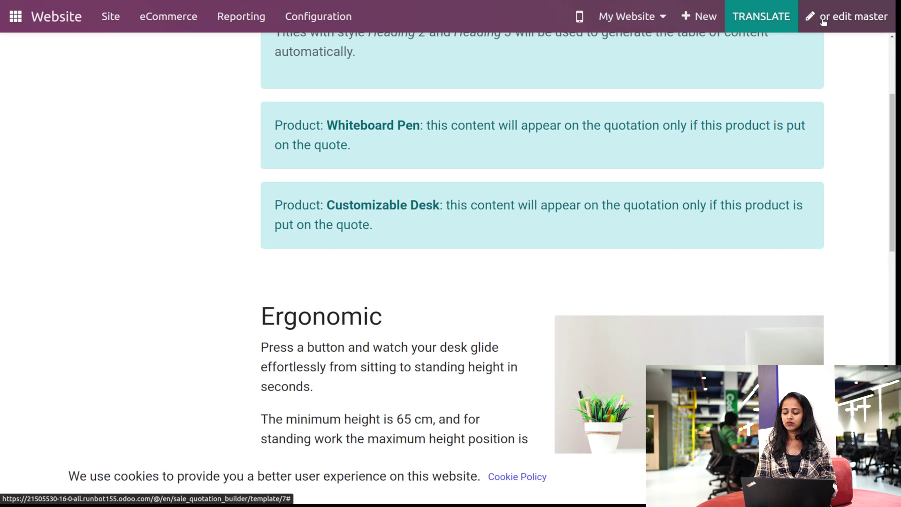
left_click(850, 19)
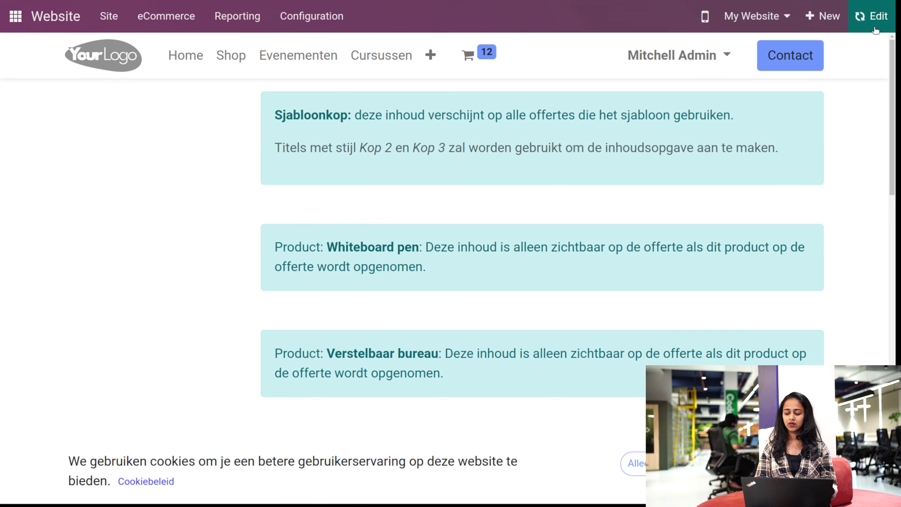
Step: Add Banner, Image - Text and Picture blocks to the template page and save it
left_click(875, 29)
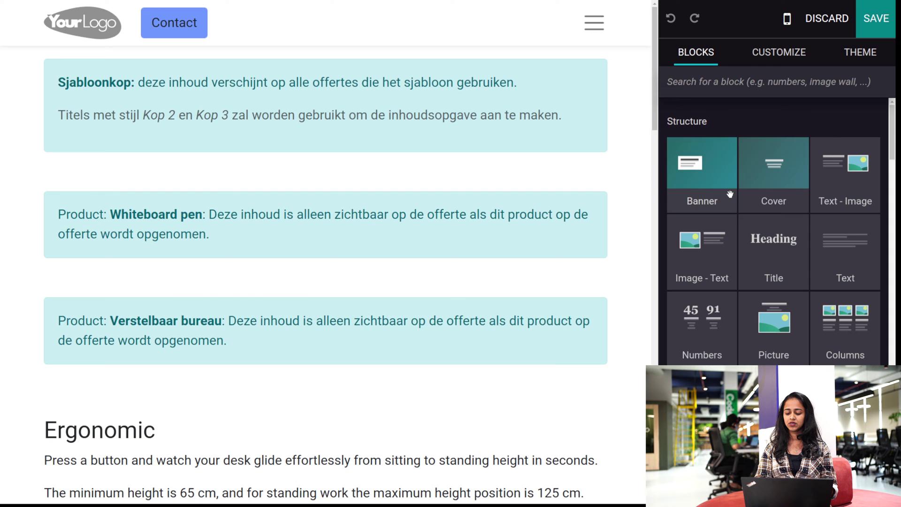
left_click_drag(694, 181, 420, 188)
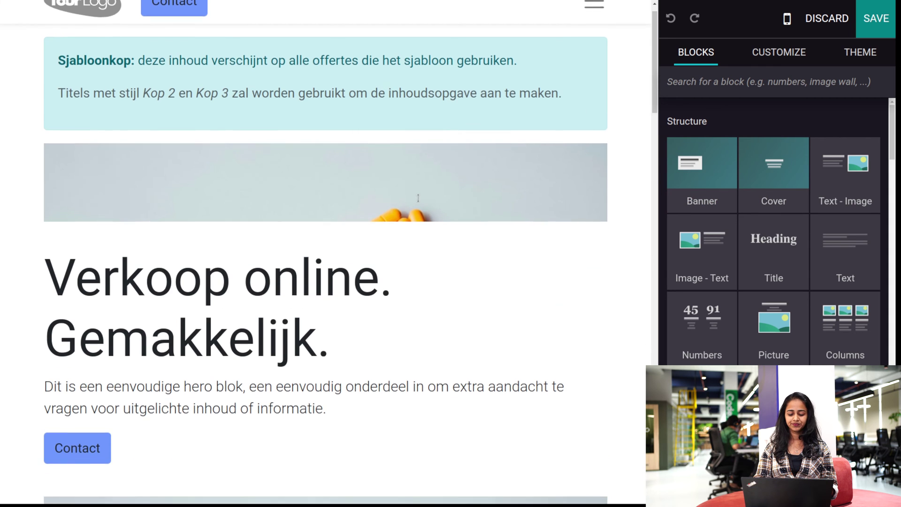
scroll(369, 271, "down", 3)
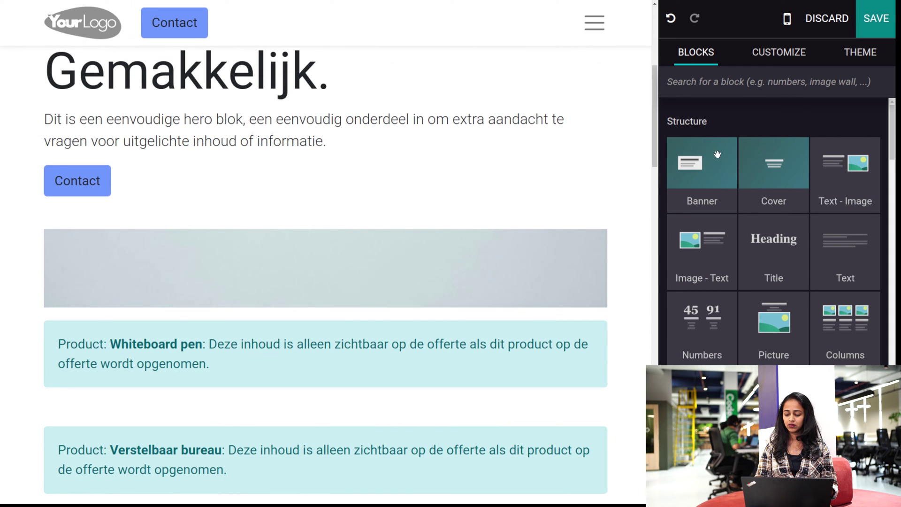
scroll(353, 396, "down", 5)
scroll(354, 397, "up", 3)
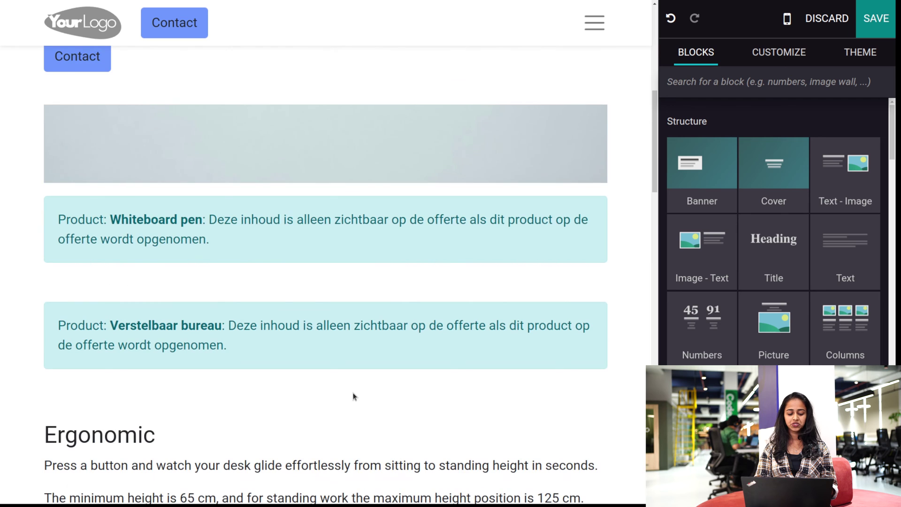
scroll(353, 392, "up", 5)
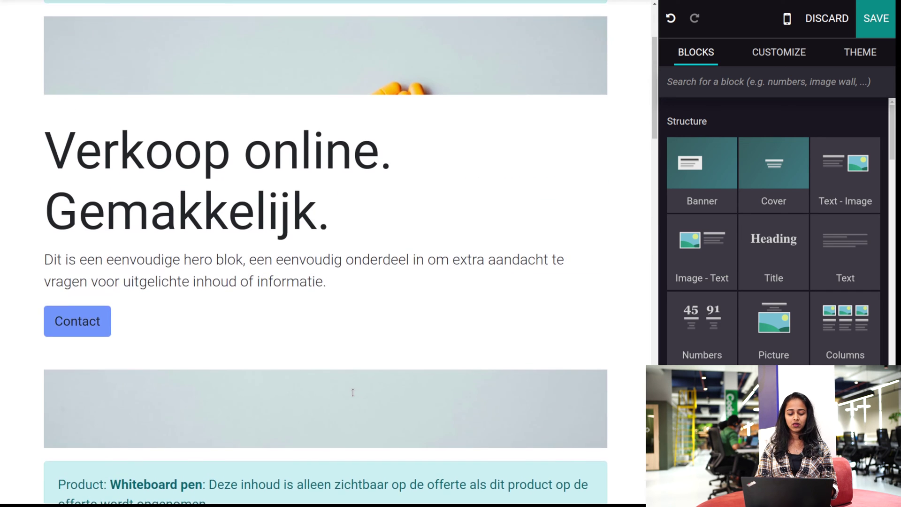
scroll(506, 376, "down", 3)
left_click_drag(707, 244, 382, 317)
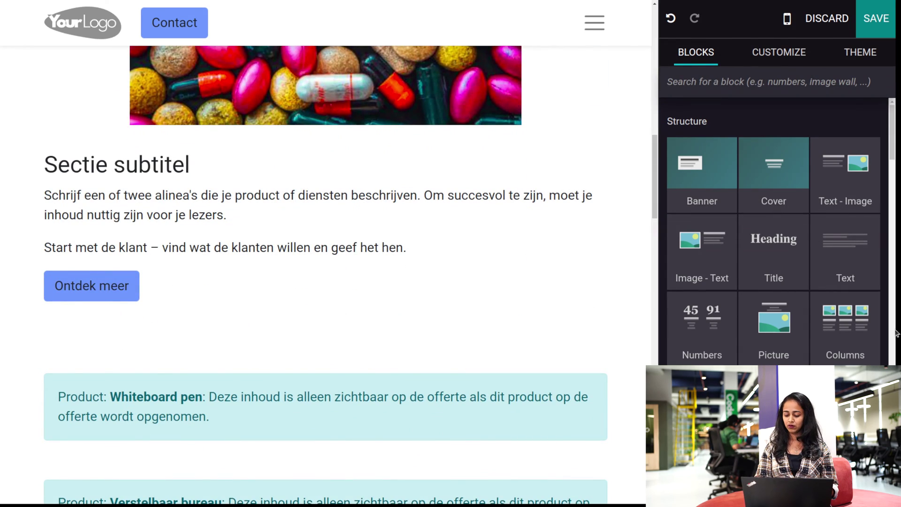
left_click_drag(773, 324, 429, 412)
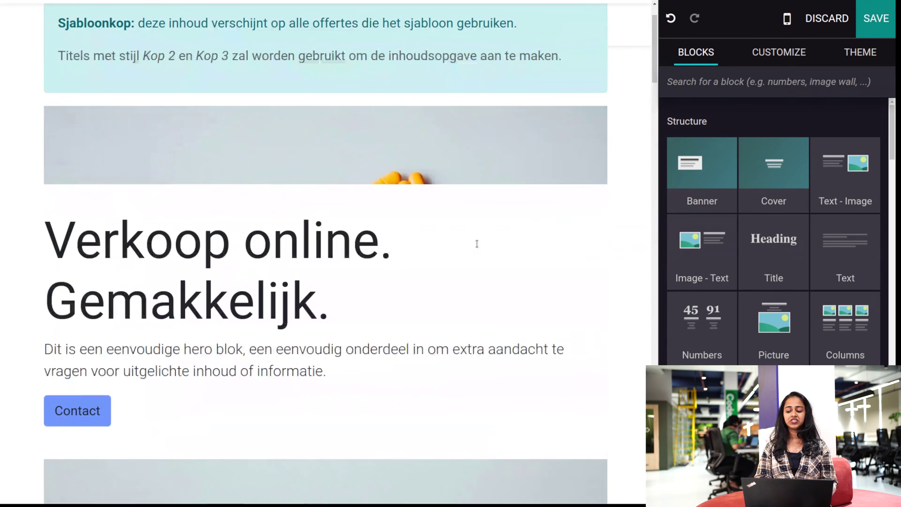
left_click(895, 23)
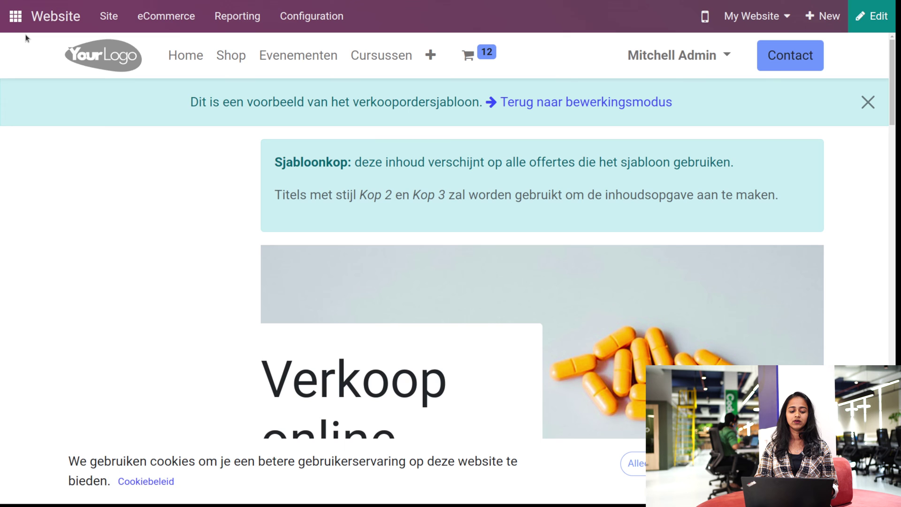
Step: Create a new quotation in Sales with Deco Addict as the customer
left_click(16, 16)
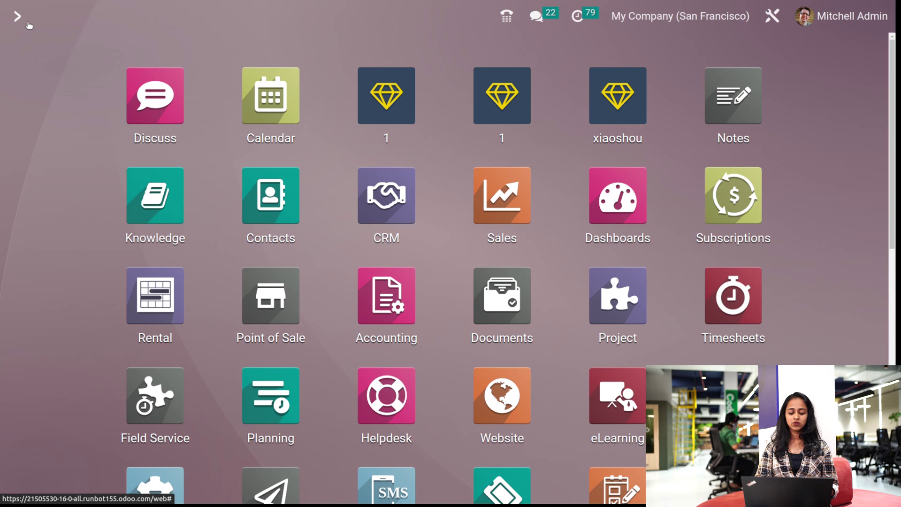
left_click(502, 211)
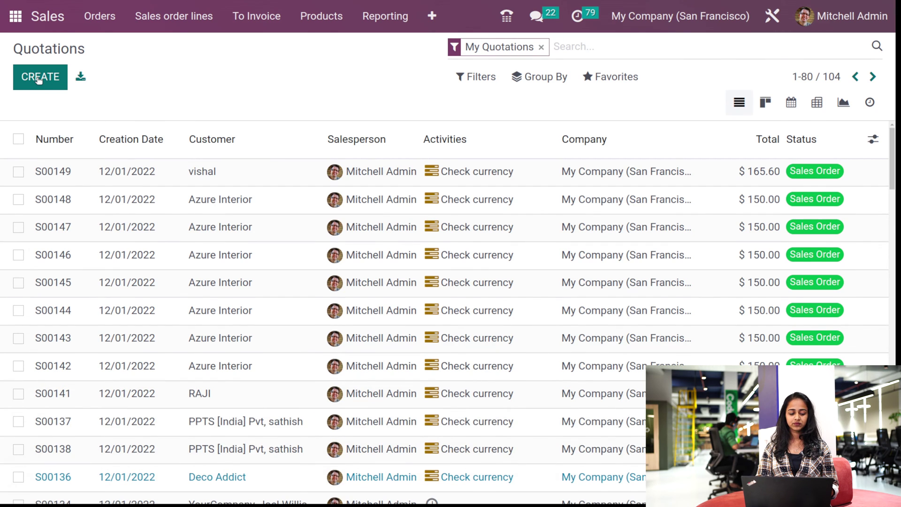
left_click(39, 78)
left_click(228, 222)
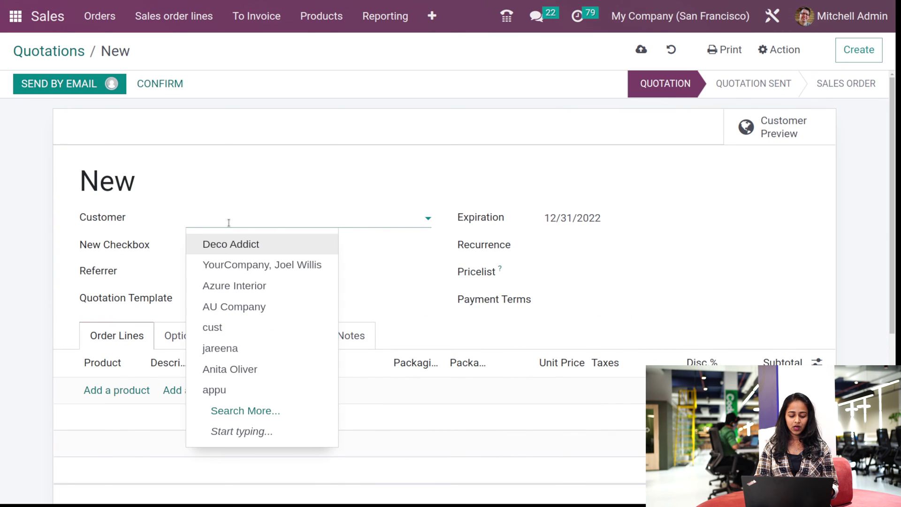
left_click(275, 252)
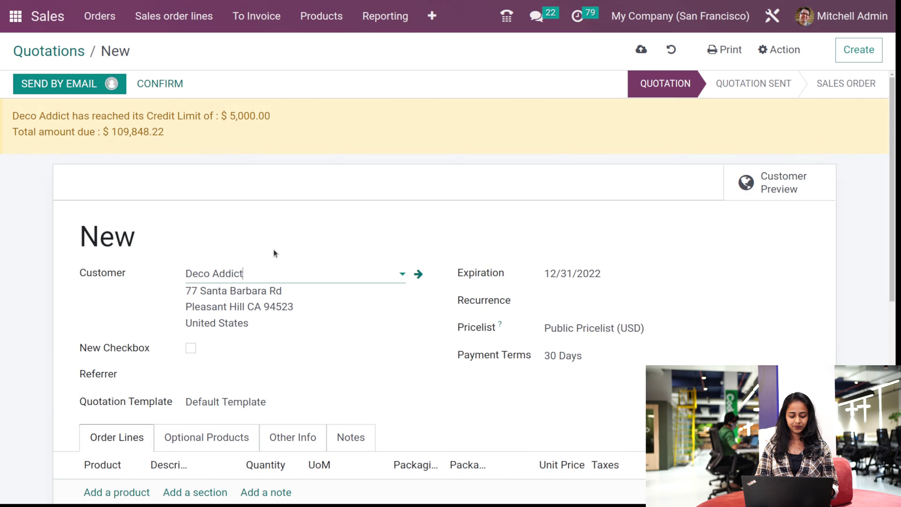
scroll(241, 343, "down", 4)
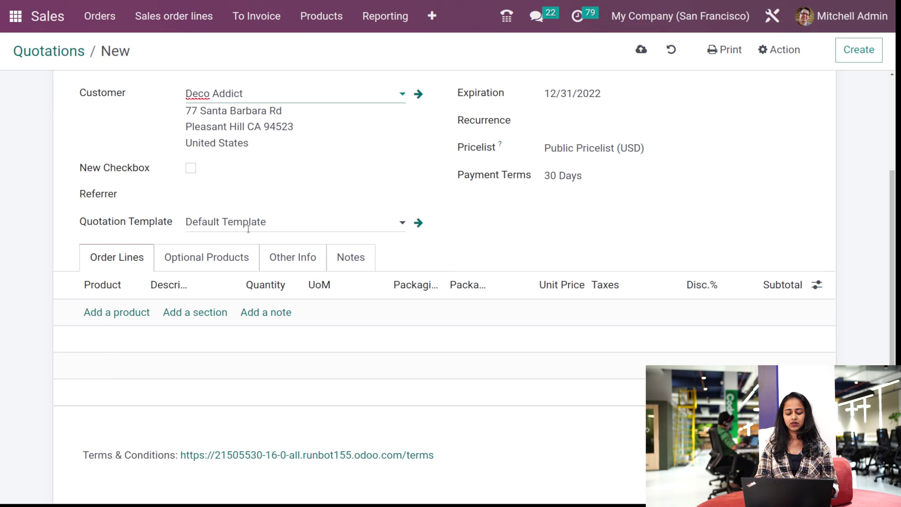
left_click(289, 222)
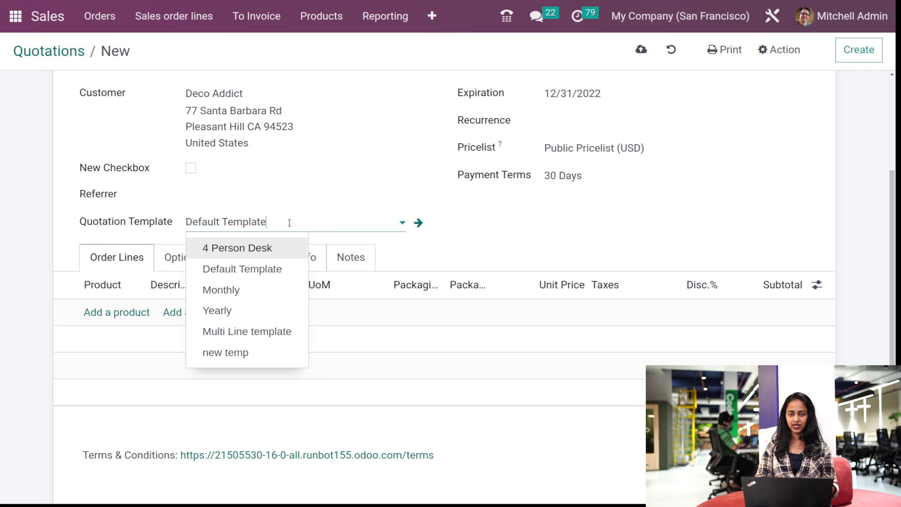
Step: Apply the 'new temp' template and review its three loaded order lines
left_click(236, 355)
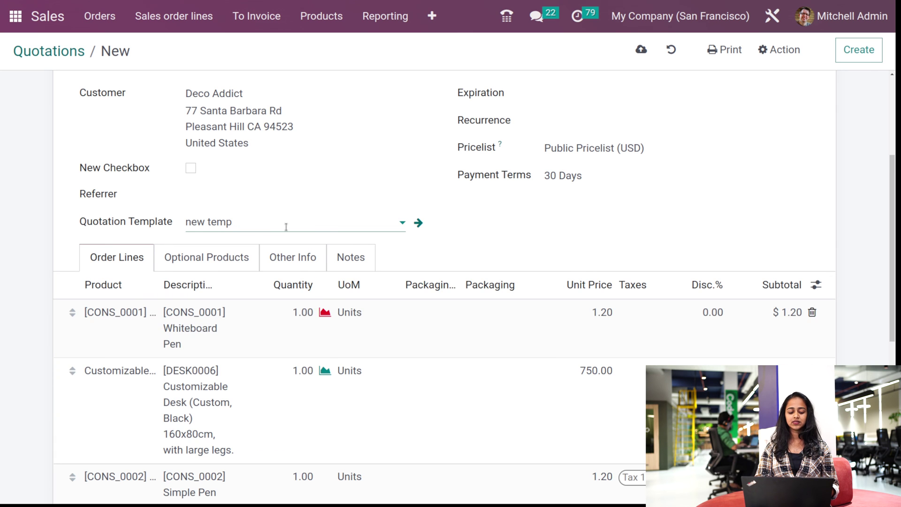
scroll(285, 227, "down", 3)
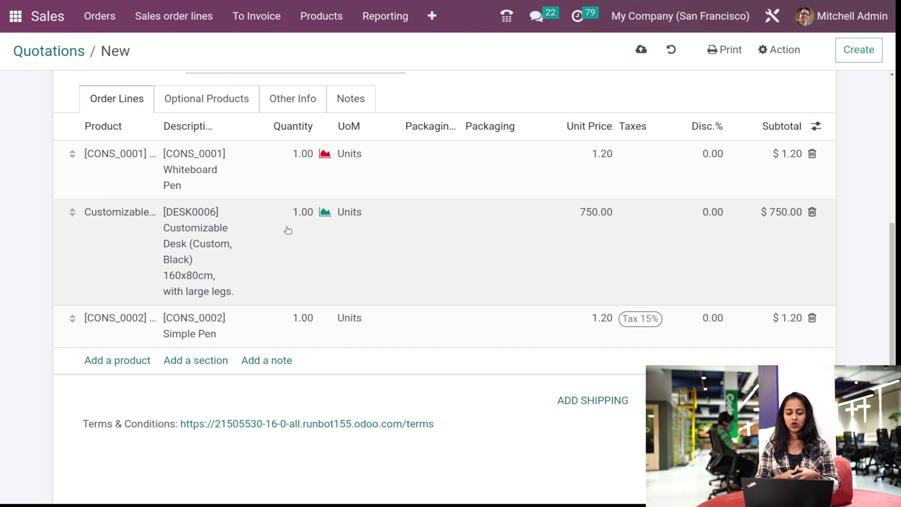
scroll(287, 230, "up", 7)
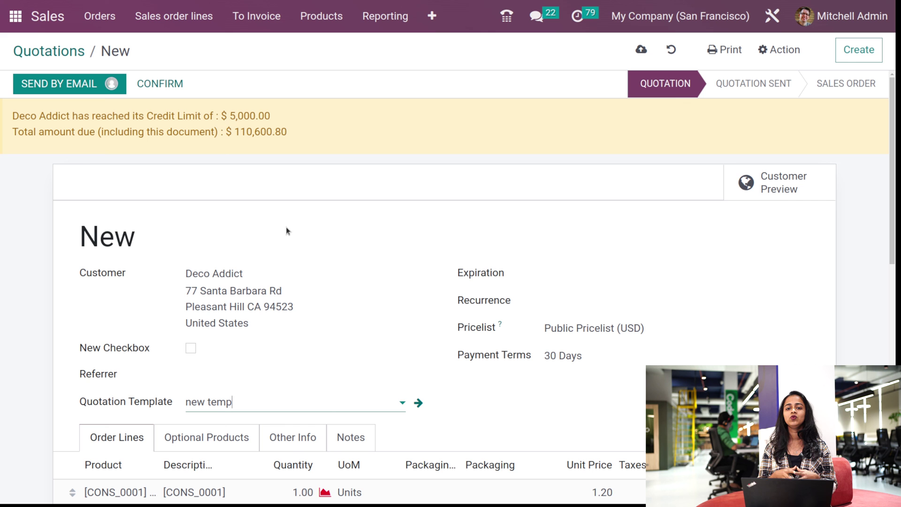